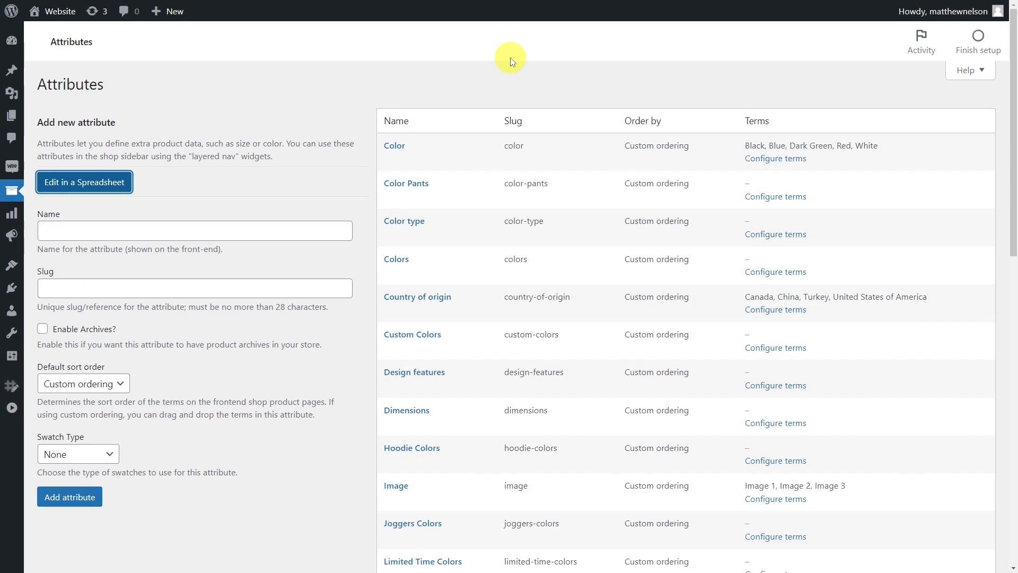
Step: Open the global attributes in the spreadsheet editor and export all active columns and current search rows to CSV for Google Sheets
{"action": "left_click", "coordinate": [119, 188]}
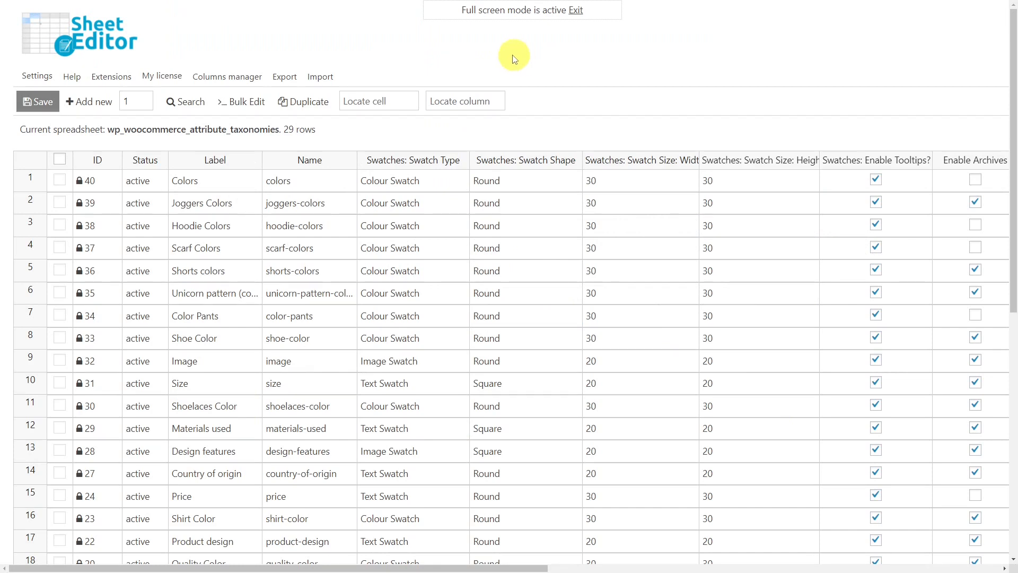
{"action": "left_click", "coordinate": [285, 77]}
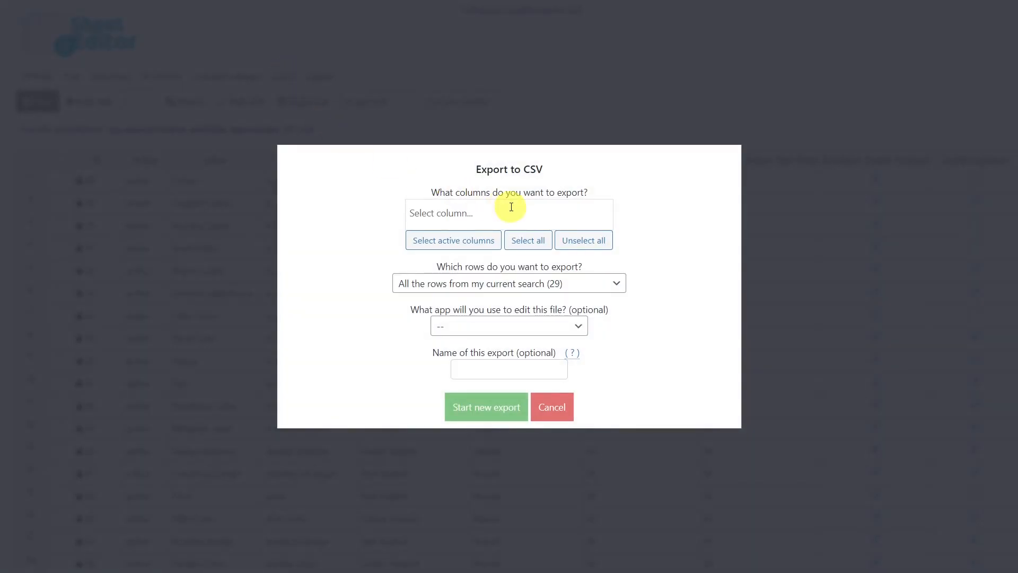
{"action": "left_click", "coordinate": [475, 243]}
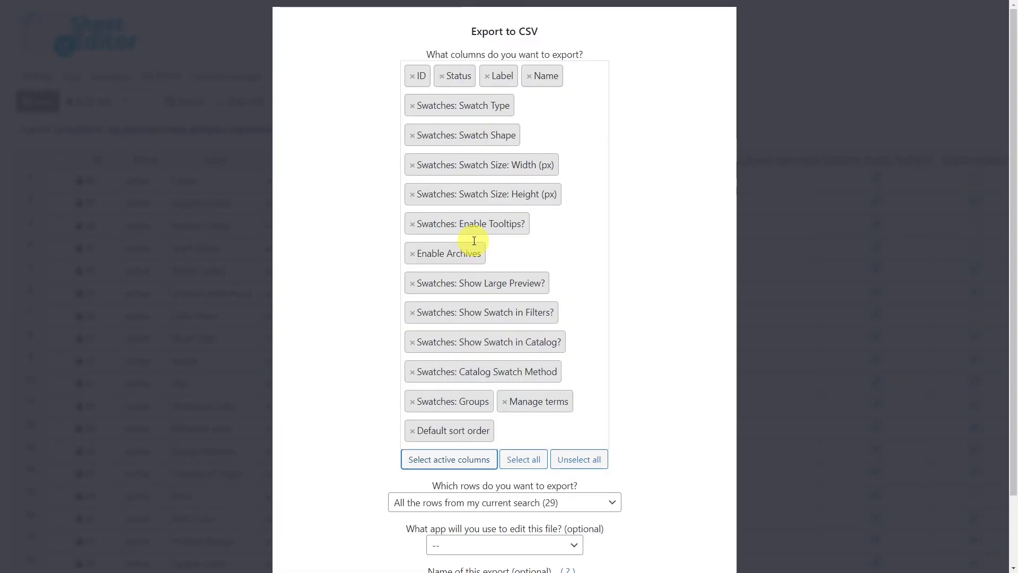
{"action": "scroll", "coordinate": [467, 239], "scroll_direction": "down", "scroll_amount": 2}
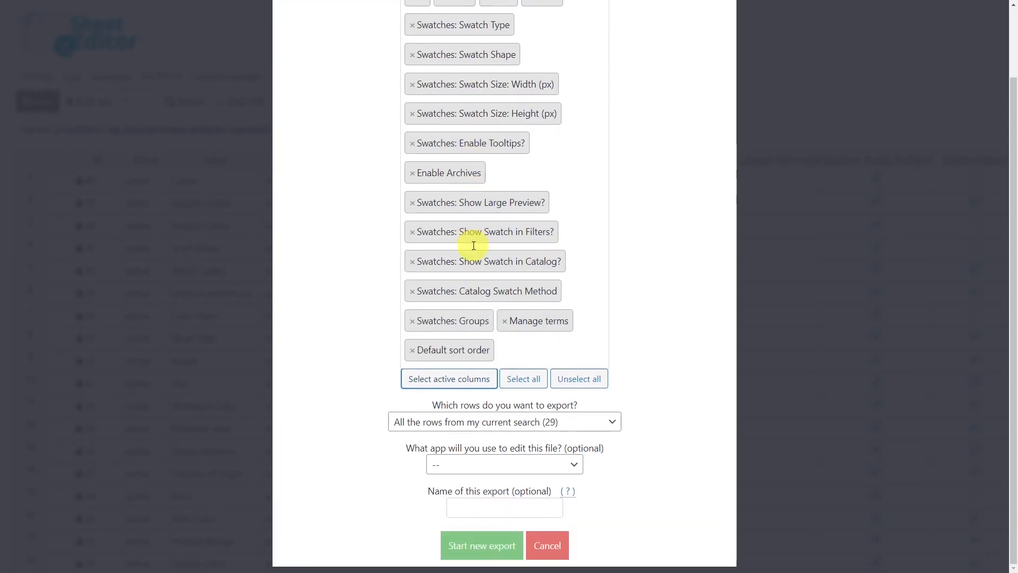
{"action": "left_click", "coordinate": [576, 465]}
{"action": "left_click", "coordinate": [485, 521]}
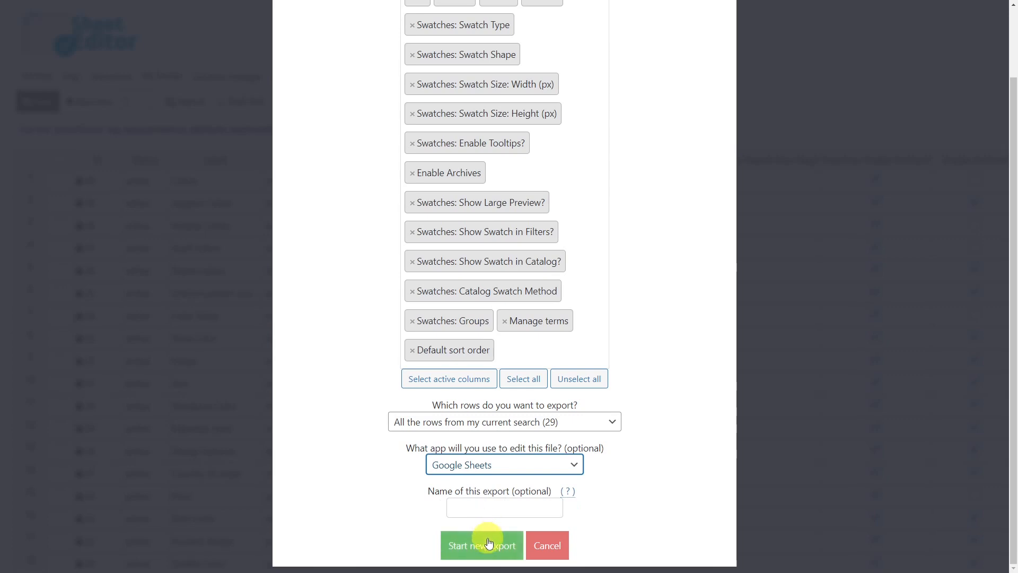
{"action": "left_click", "coordinate": [488, 545]}
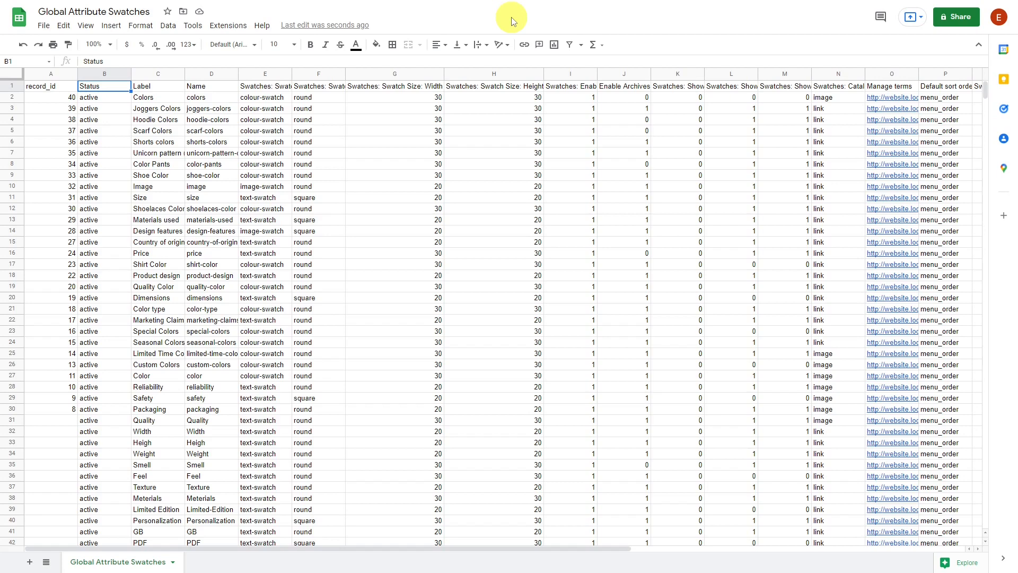
Step: Switch to Google Sheets and download the edited Global Attribute Swatches sheet as a CSV file
{"action": "left_click", "coordinate": [43, 26]}
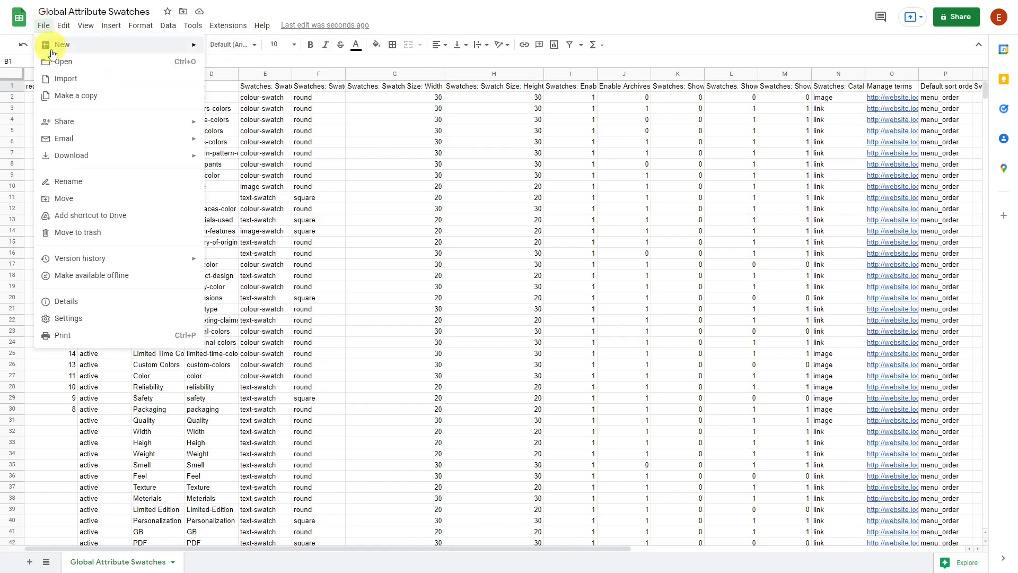
{"action": "mouse_move", "coordinate": [103, 155]}
{"action": "left_click", "coordinate": [258, 228]}
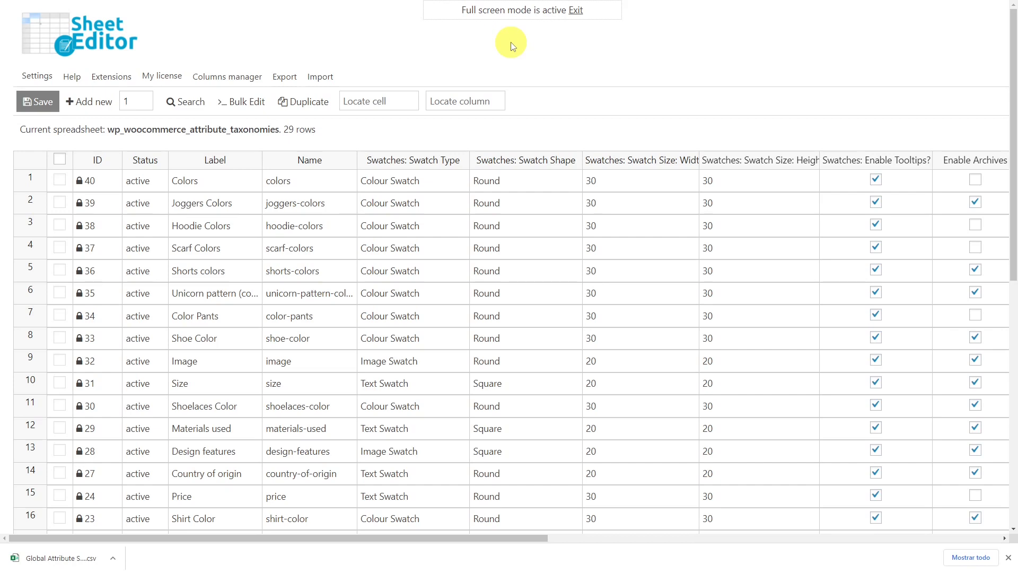
Step: Back in WP Sheet Editor, start a CSV import from the computer with the downloaded Global Attribute Swatches file, including all columns
{"action": "left_click", "coordinate": [329, 77]}
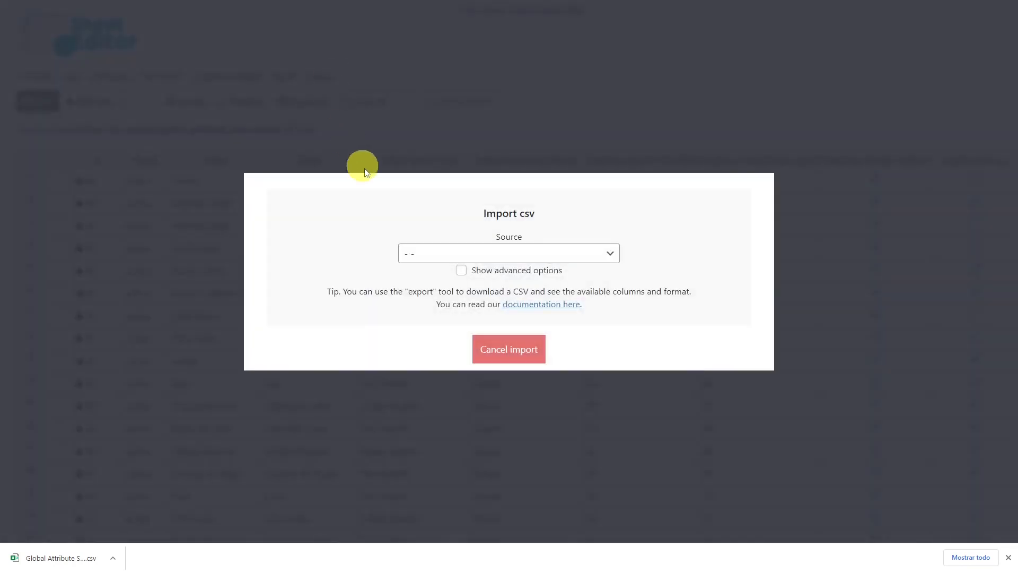
{"action": "left_click", "coordinate": [575, 254]}
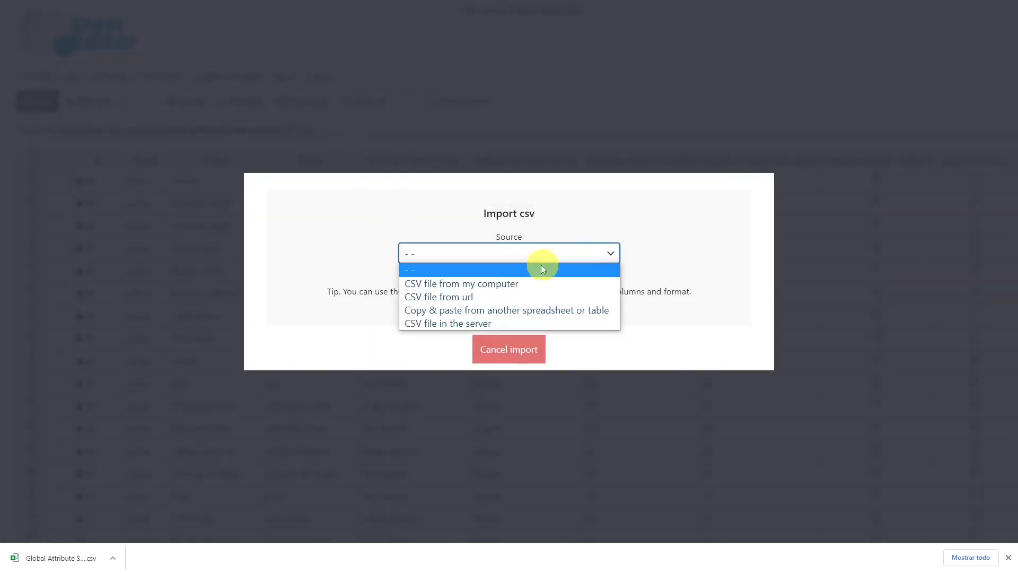
{"action": "left_click", "coordinate": [498, 285]}
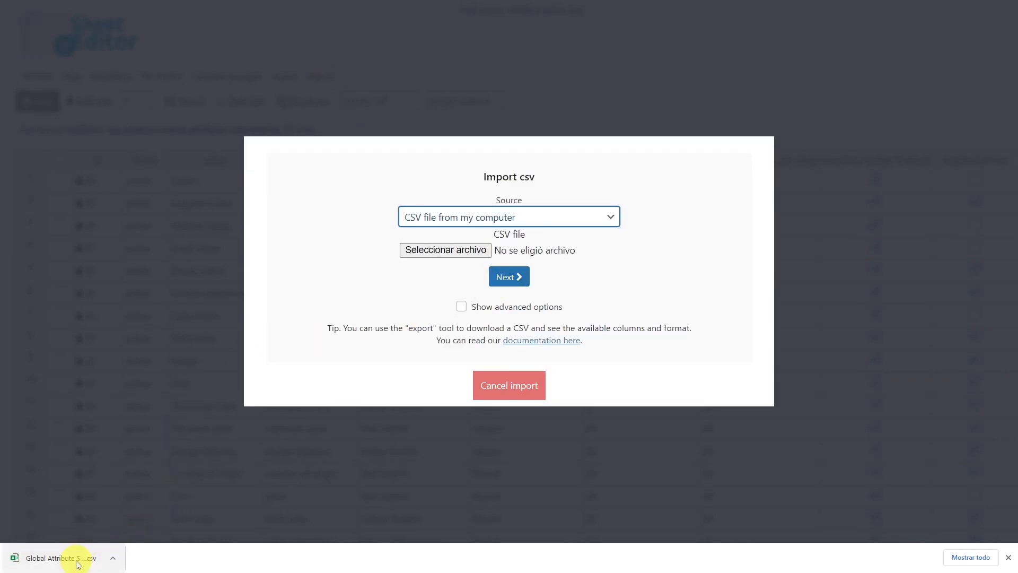
{"action": "left_click_drag", "start_coordinate": [77, 563], "coordinate": [511, 251]}
{"action": "left_click", "coordinate": [517, 276]}
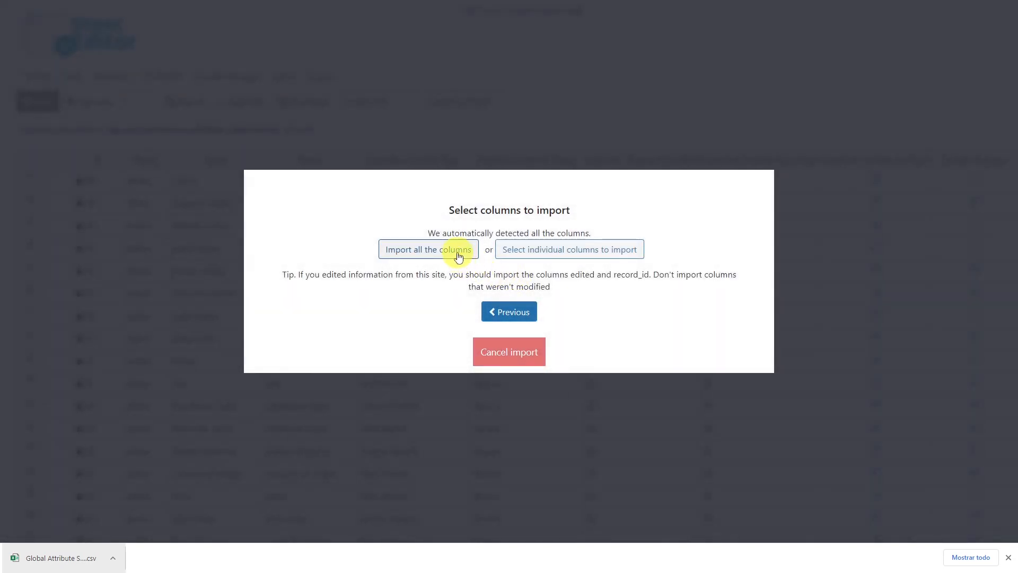
{"action": "left_click", "coordinate": [459, 257]}
Step: Set the import to create new items and update existing items, matching record_id to the WordPress ID, and run it to completion
{"action": "left_click", "coordinate": [491, 278]}
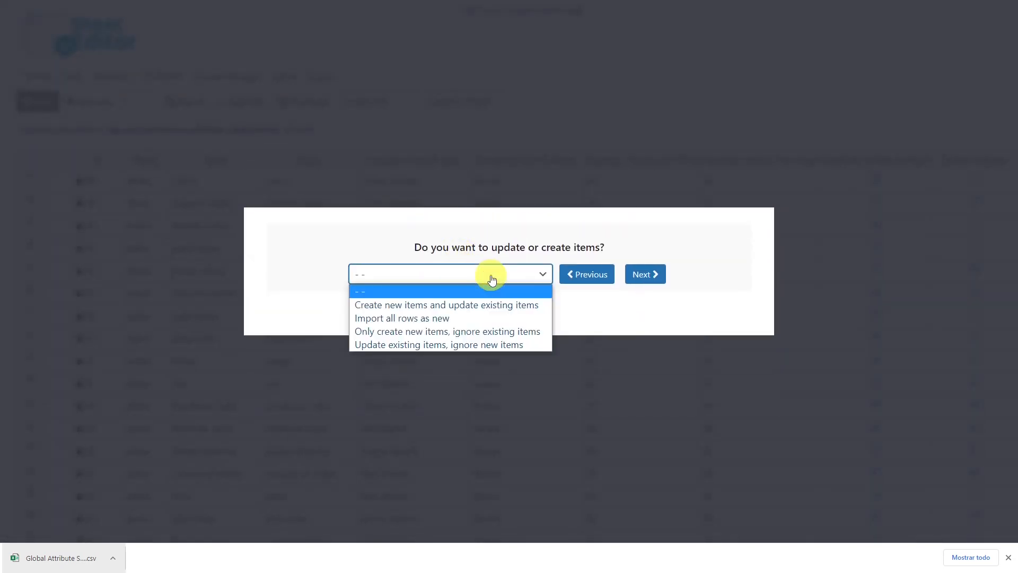
{"action": "left_click", "coordinate": [478, 305]}
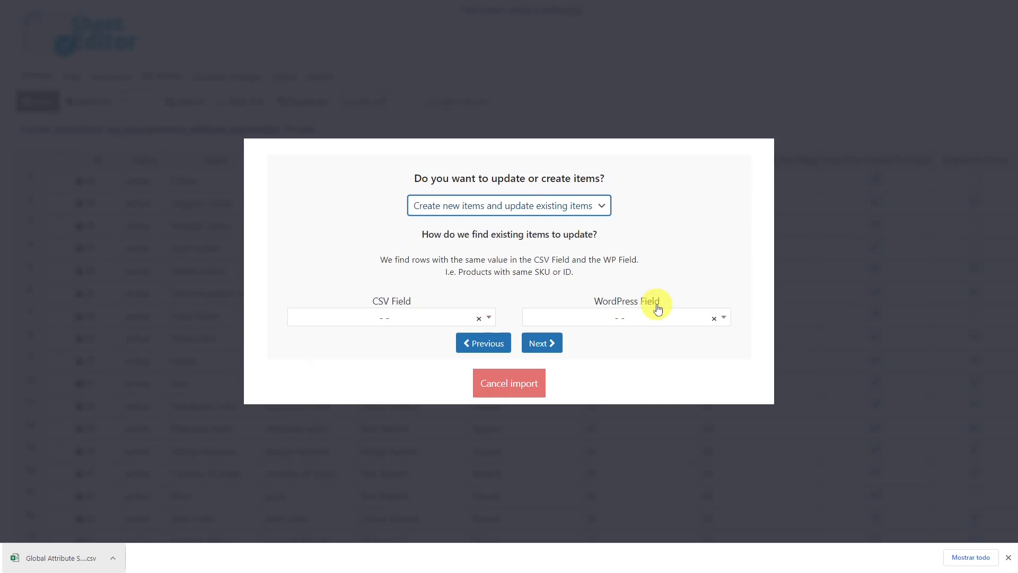
{"action": "left_click", "coordinate": [489, 320]}
{"action": "left_click", "coordinate": [379, 388]}
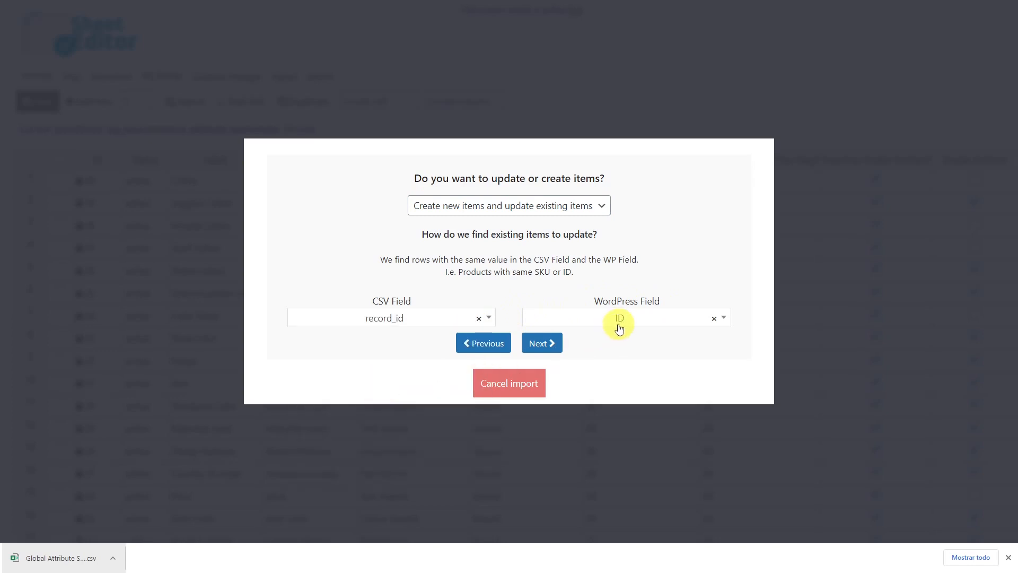
{"action": "left_click", "coordinate": [538, 342]}
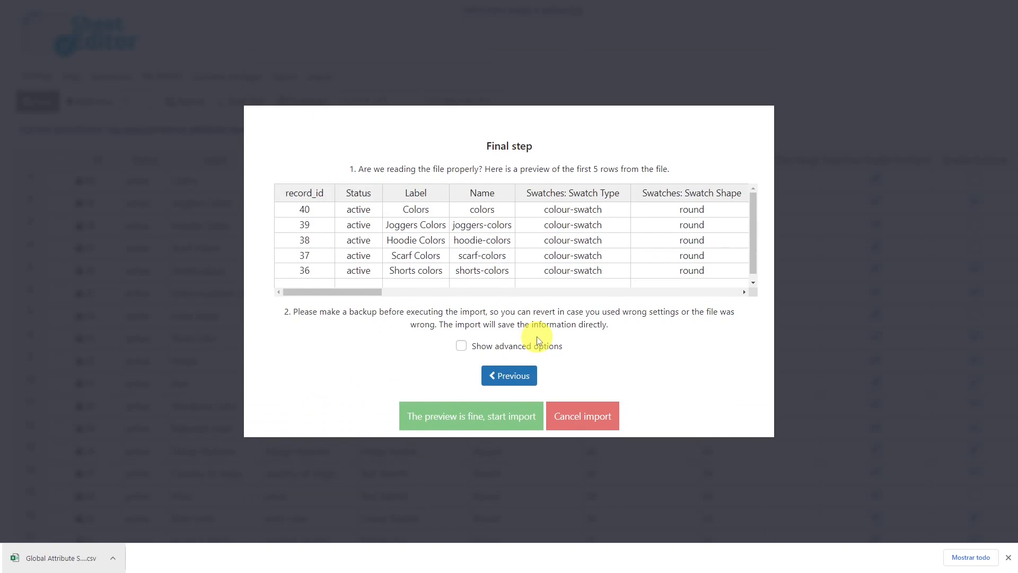
{"action": "left_click", "coordinate": [484, 420]}
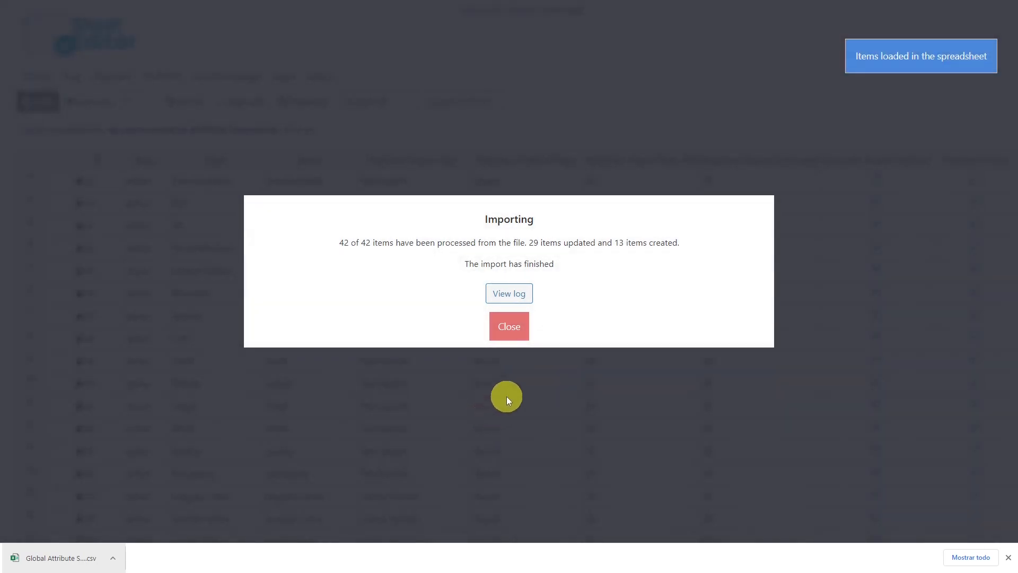
{"action": "left_click", "coordinate": [512, 328]}
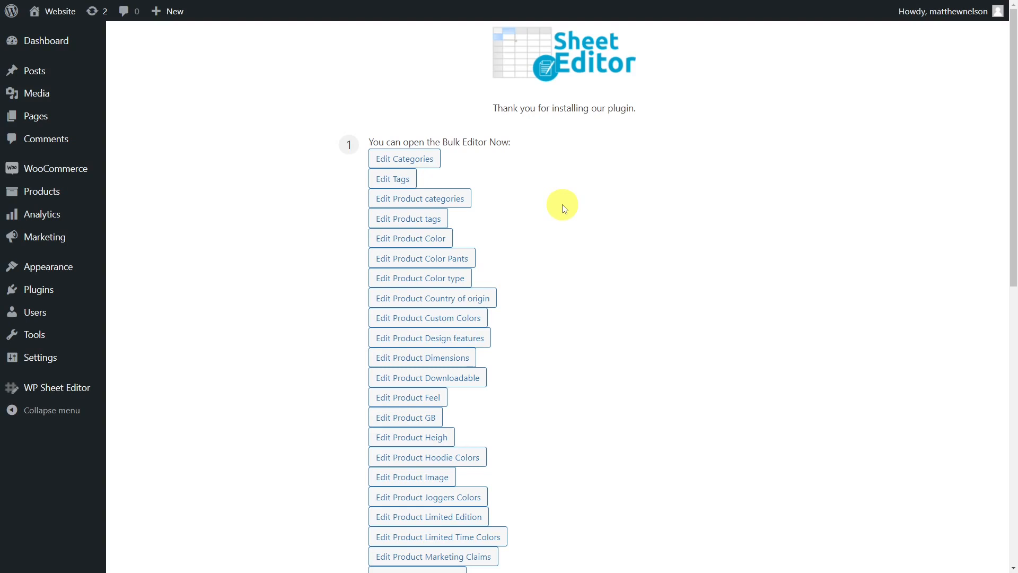
Step: Open the Product Color terms spreadsheet and export all active columns and current search rows to CSV for Google Sheets
{"action": "left_click", "coordinate": [441, 240]}
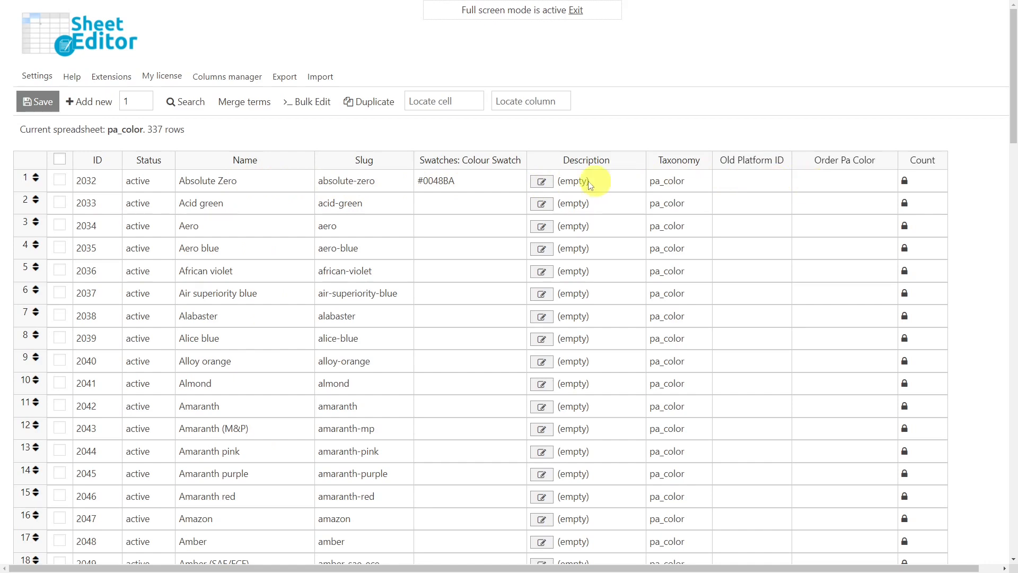
{"action": "left_click", "coordinate": [285, 76]}
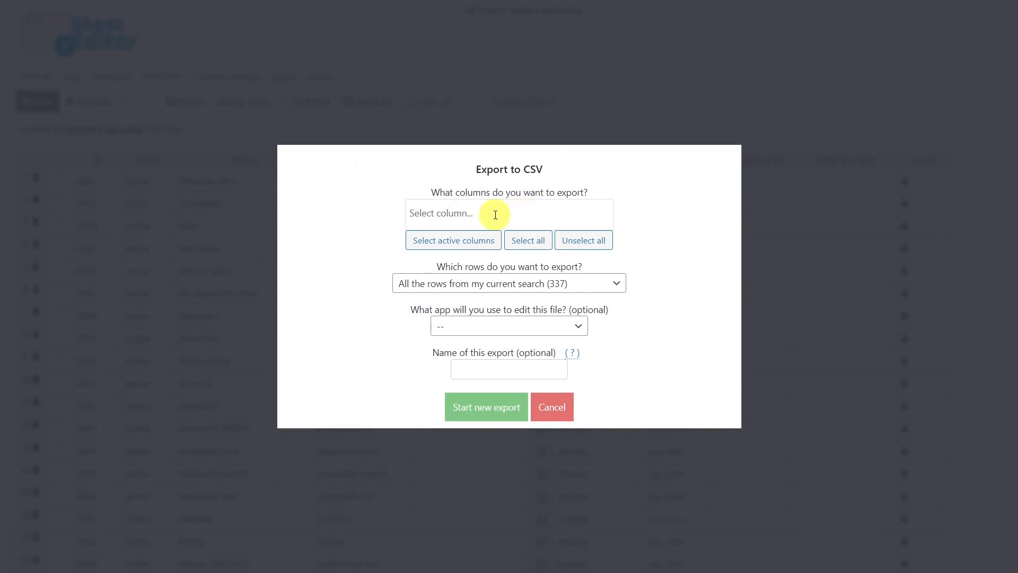
{"action": "left_click", "coordinate": [456, 241]}
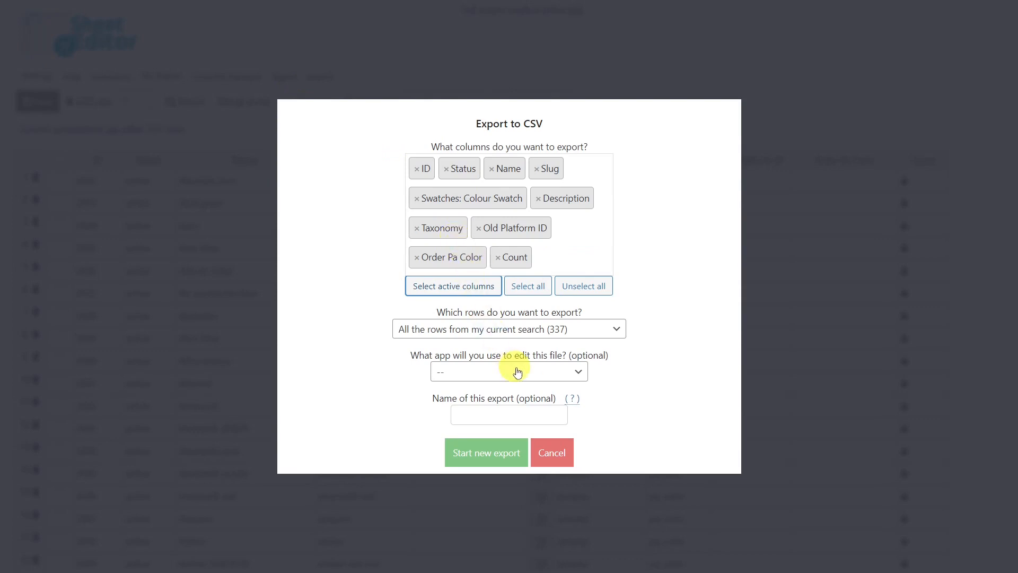
{"action": "left_click", "coordinate": [568, 376]}
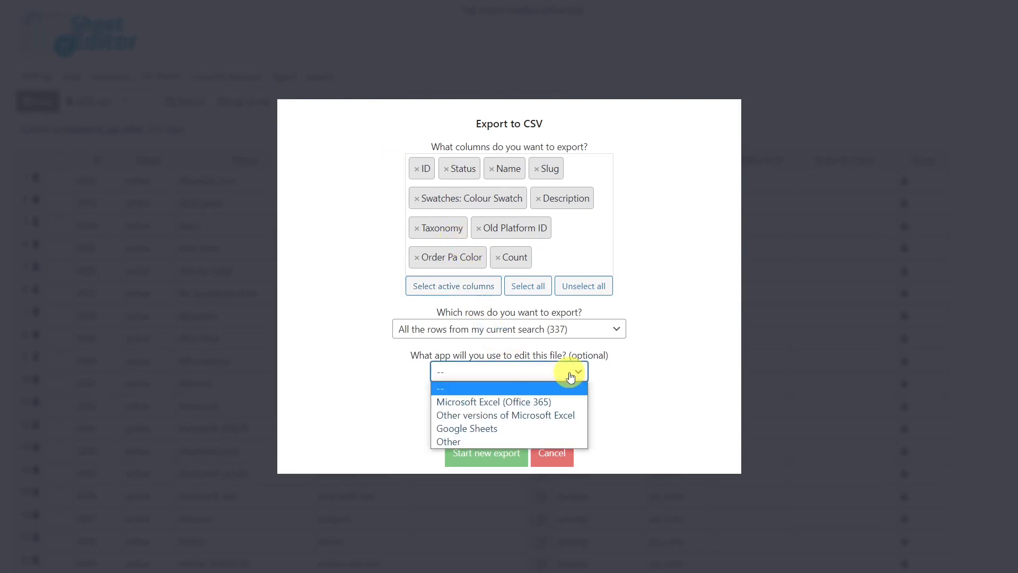
{"action": "left_click", "coordinate": [489, 429]}
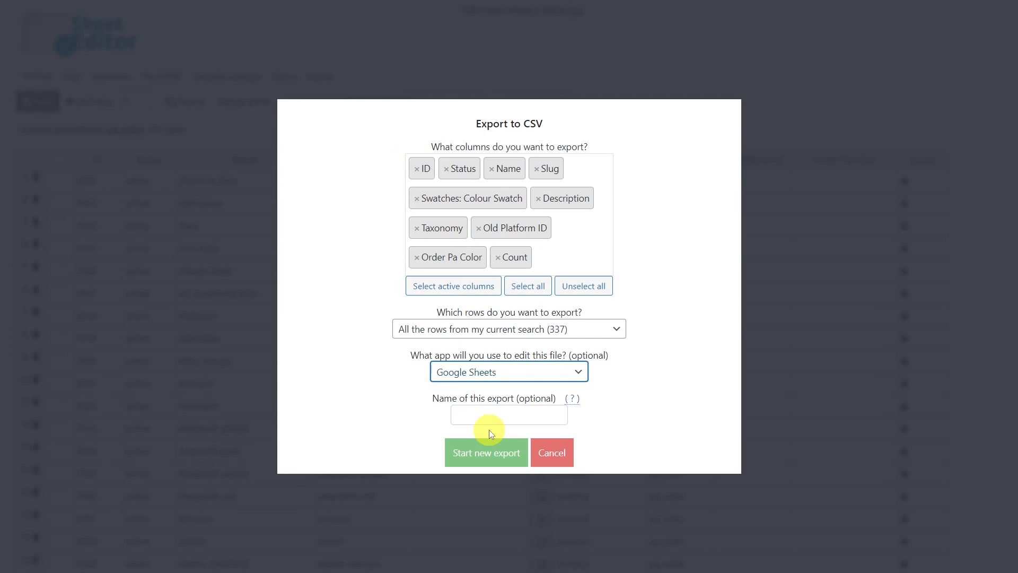
{"action": "left_click", "coordinate": [489, 454]}
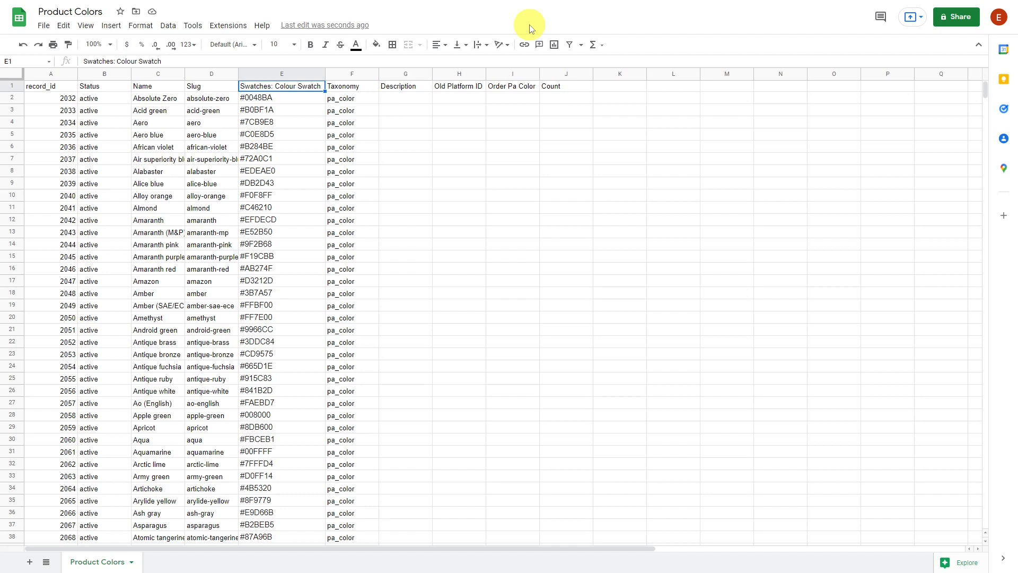
Step: Switch to Google Sheets and download the edited Product Colors sheet as a CSV file
{"action": "left_click", "coordinate": [43, 26]}
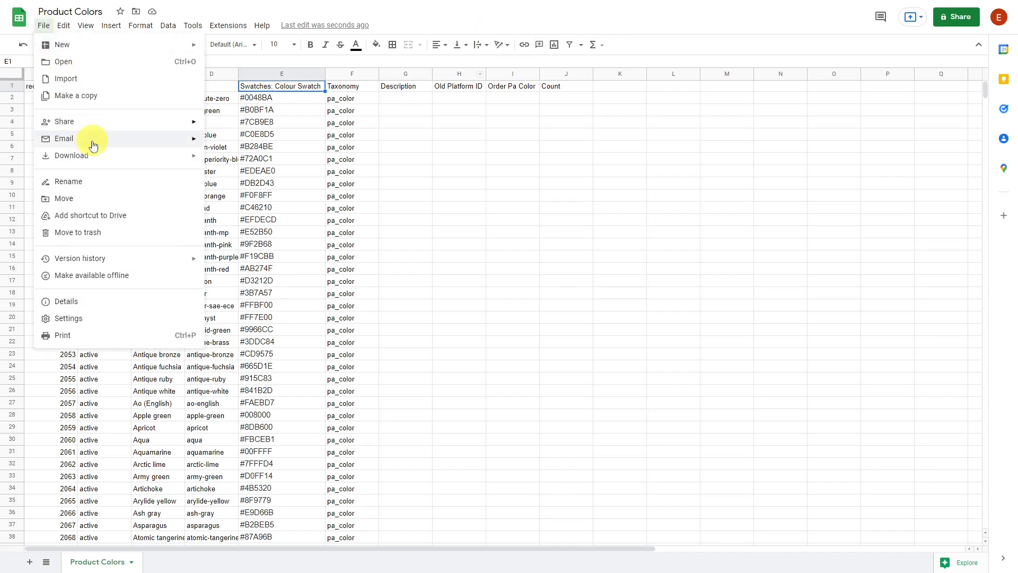
{"action": "mouse_move", "coordinate": [134, 158]}
{"action": "left_click", "coordinate": [259, 228]}
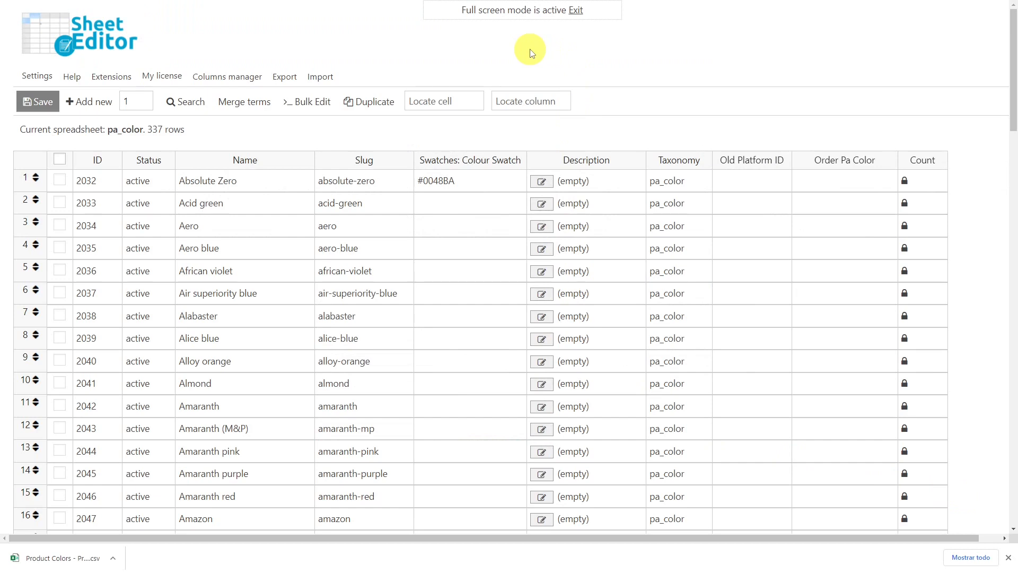
Step: Back in WP Sheet Editor, start a CSV import from the computer with the downloaded Product Colors file, including all columns
{"action": "left_click", "coordinate": [324, 76]}
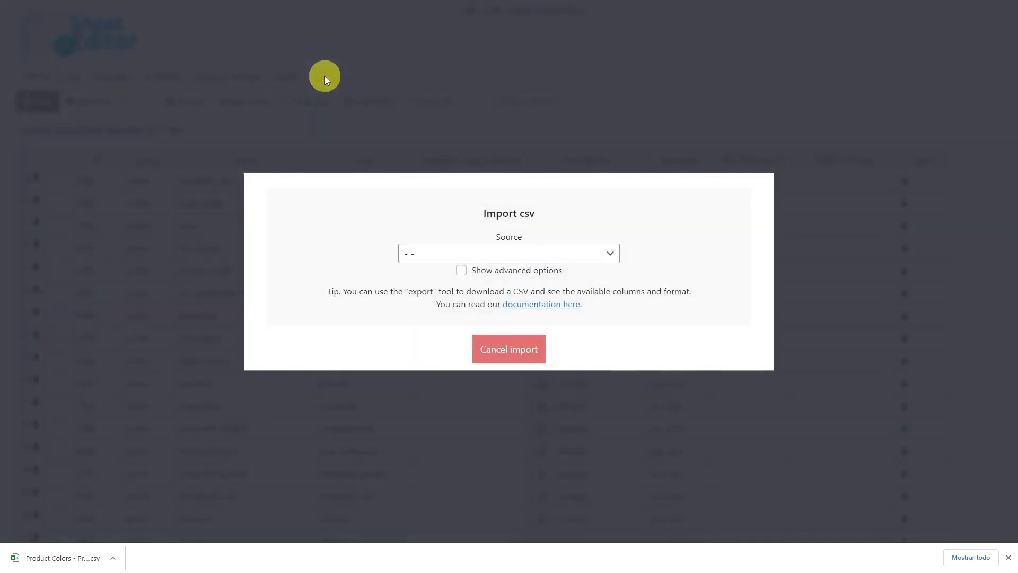
{"action": "left_click", "coordinate": [612, 253]}
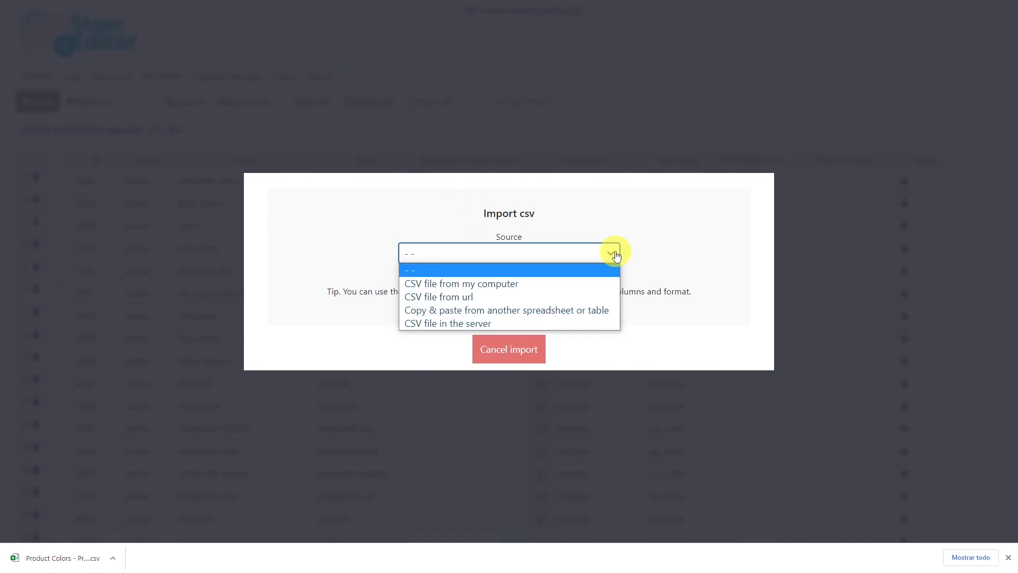
{"action": "left_click", "coordinate": [490, 285]}
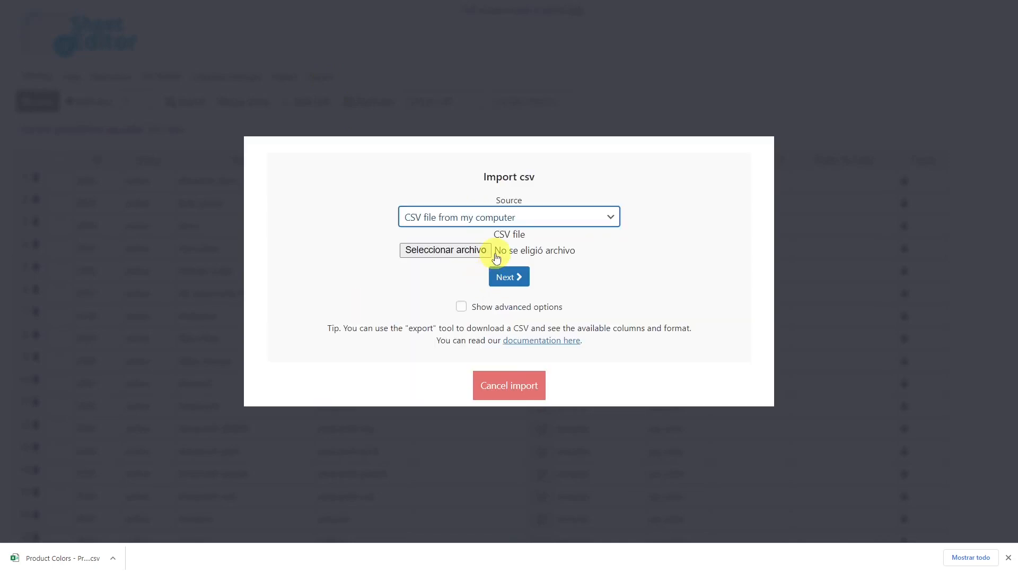
{"action": "left_click_drag", "start_coordinate": [24, 558], "coordinate": [495, 253]}
{"action": "left_click", "coordinate": [505, 277]}
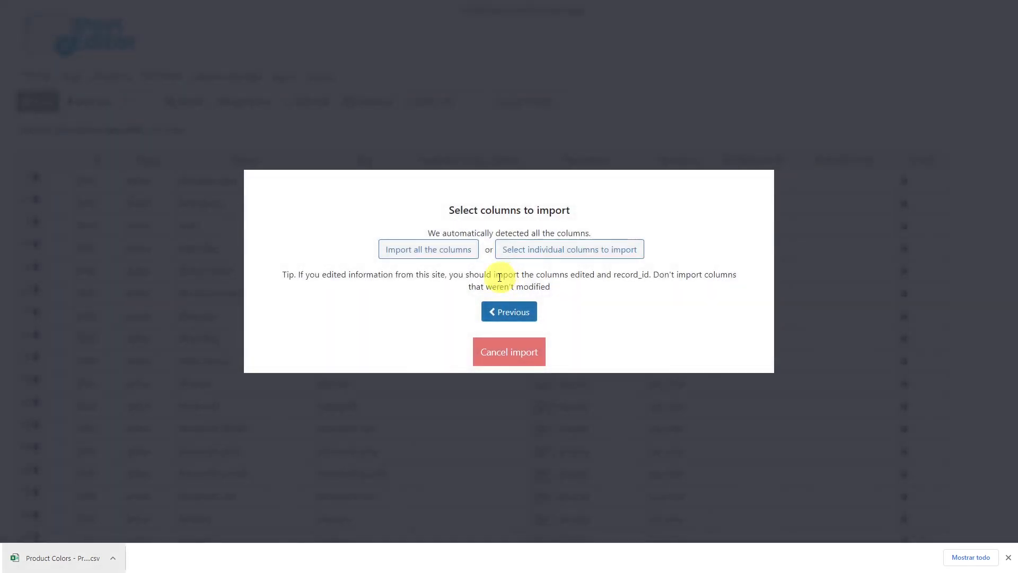
{"action": "left_click", "coordinate": [423, 249]}
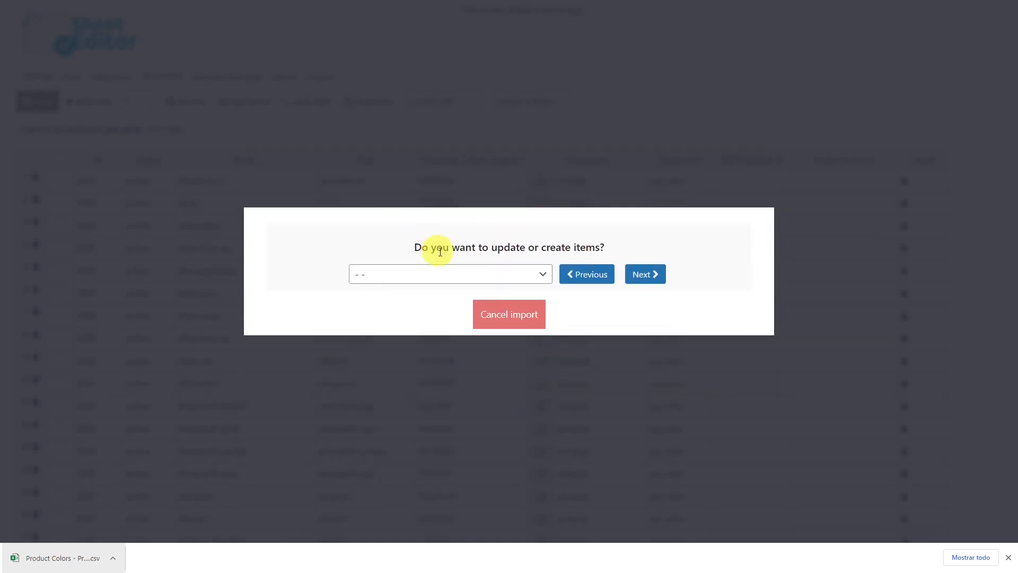
Step: Set the color terms import to update existing items and ignore new ones, matching the CSV's record_id field to the WordPress ID
{"action": "left_click", "coordinate": [497, 276]}
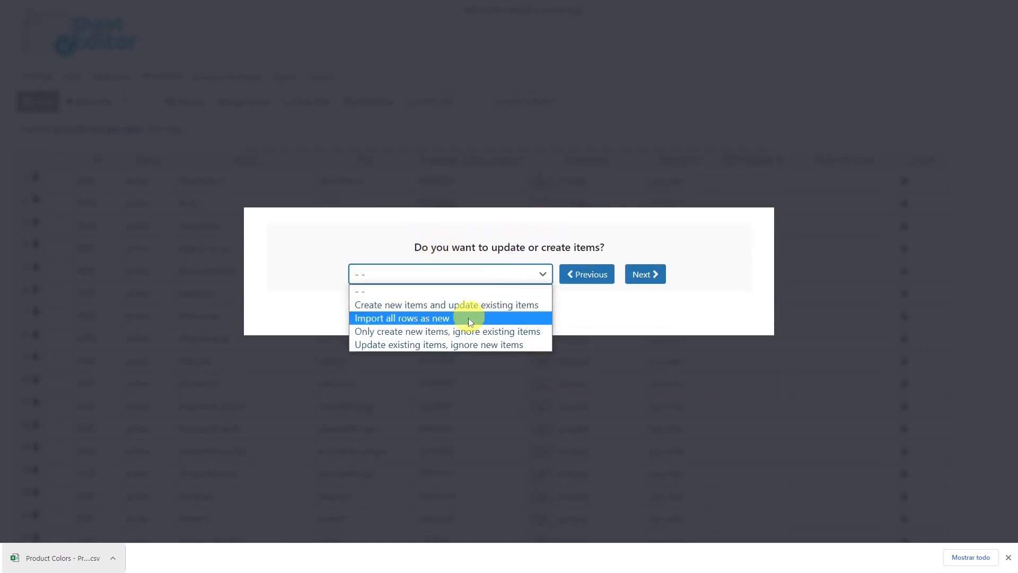
{"action": "left_click", "coordinate": [462, 345]}
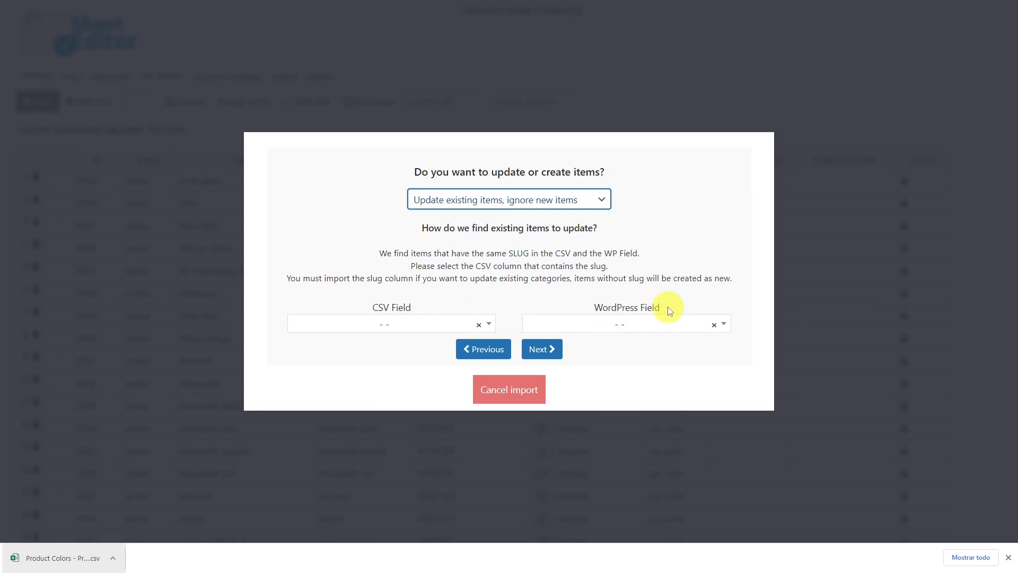
{"action": "left_click", "coordinate": [485, 323]}
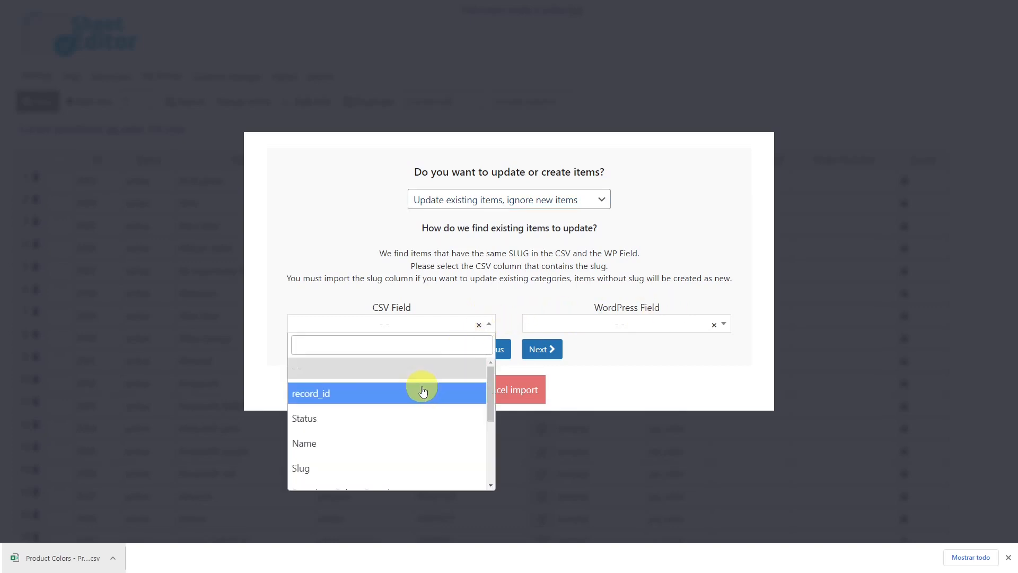
{"action": "left_click", "coordinate": [420, 392]}
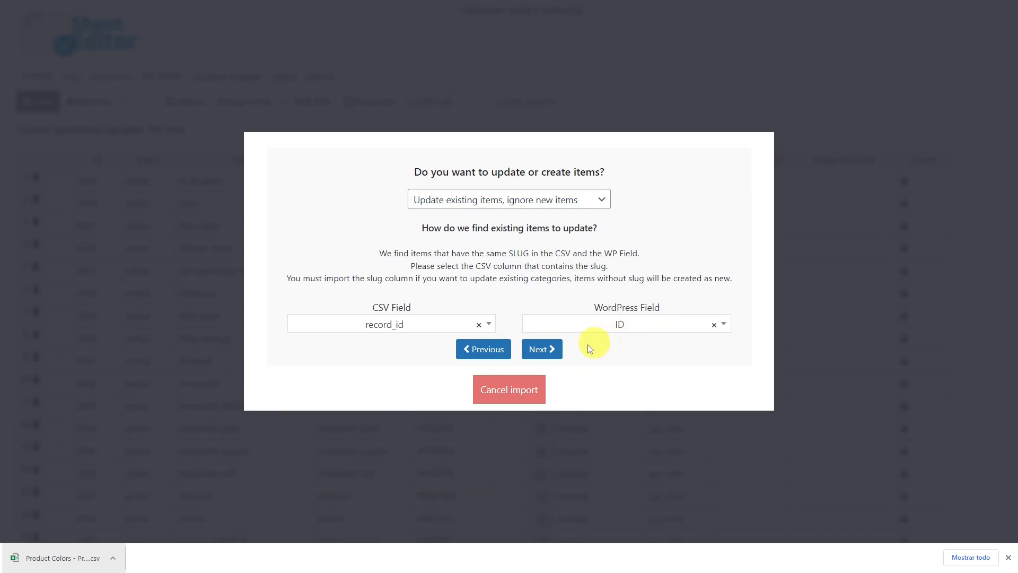
Step: Accept the preview of the Product Colors file, run the import, and close the import dialog once it completes
{"action": "left_click", "coordinate": [538, 351]}
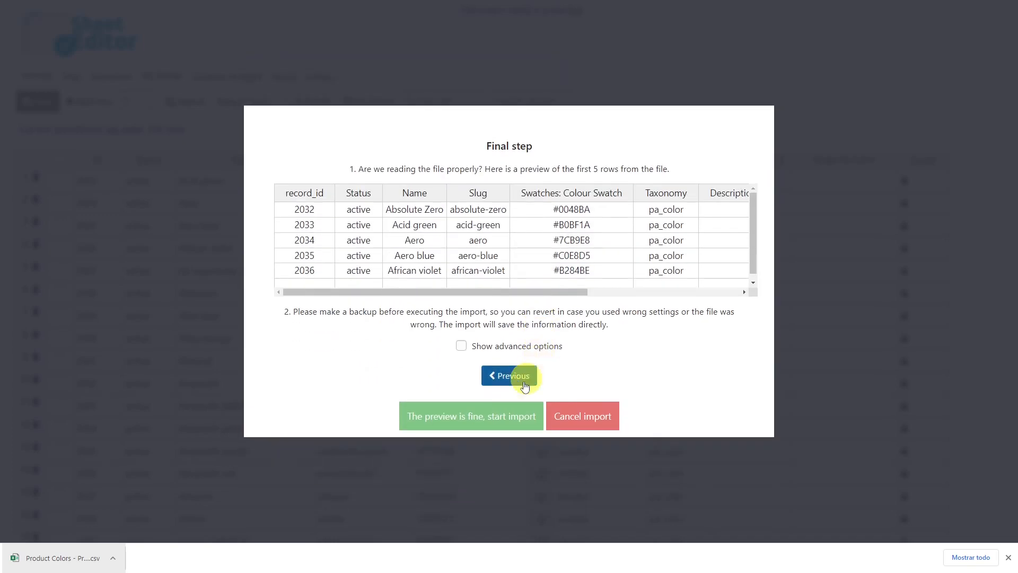
{"action": "left_click", "coordinate": [483, 417]}
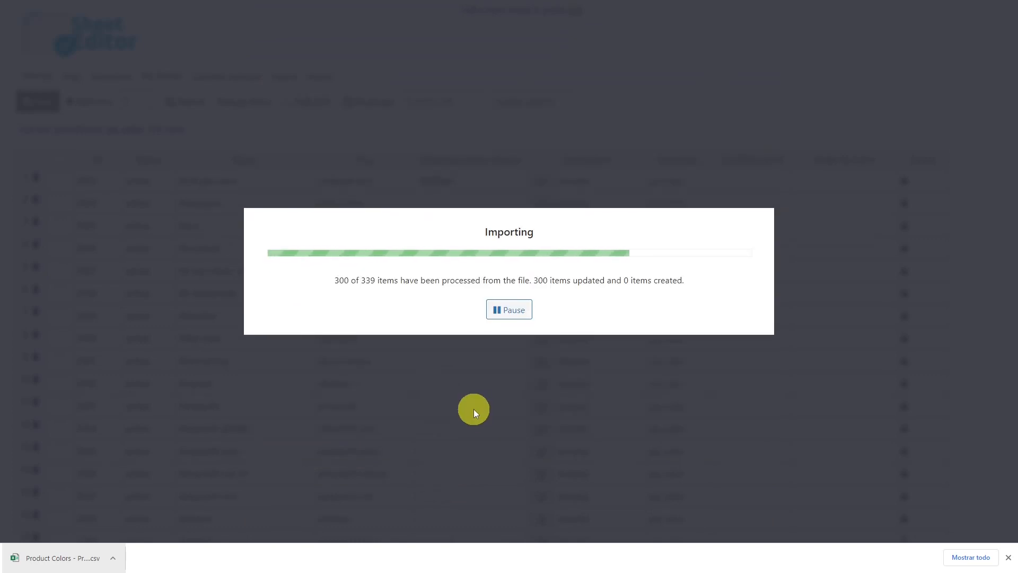
{"action": "left_click", "coordinate": [510, 326]}
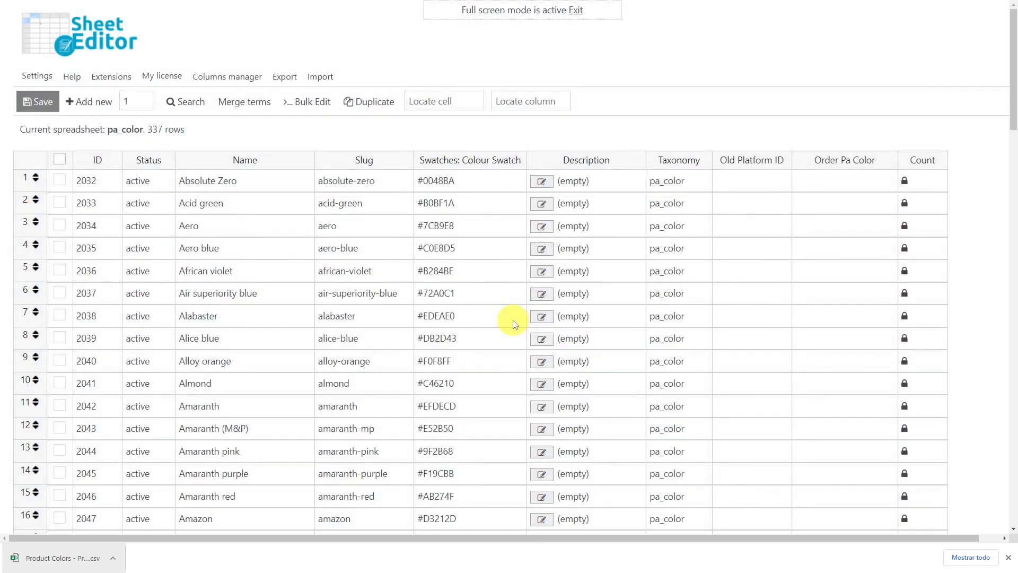
Step: Exit full screen mode and open the Product Color attribute's terms from the WooCommerce product attributes to check the color swatches
{"action": "left_click", "coordinate": [576, 11]}
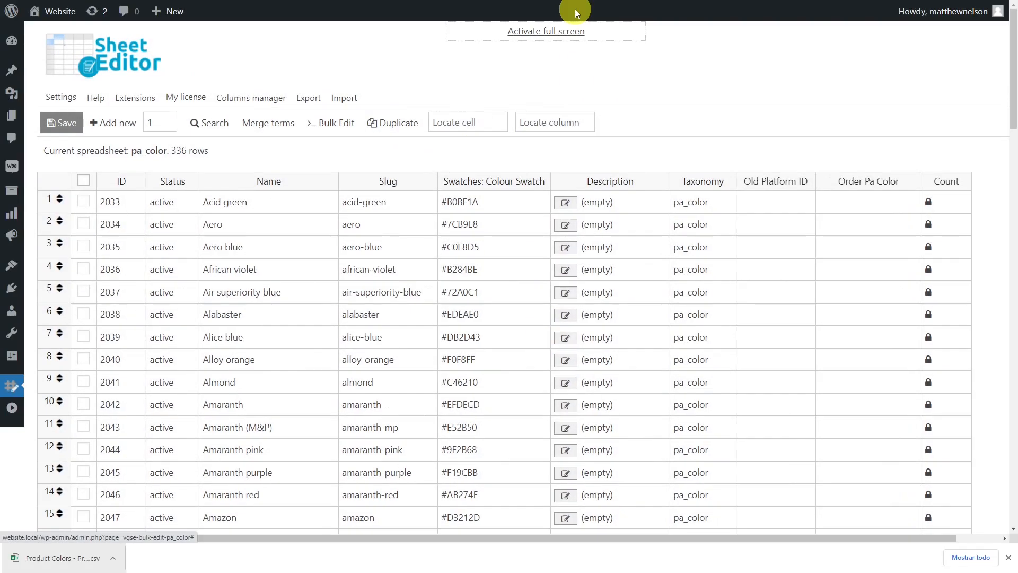
{"action": "mouse_move", "coordinate": [12, 190]}
{"action": "left_click", "coordinate": [62, 291]}
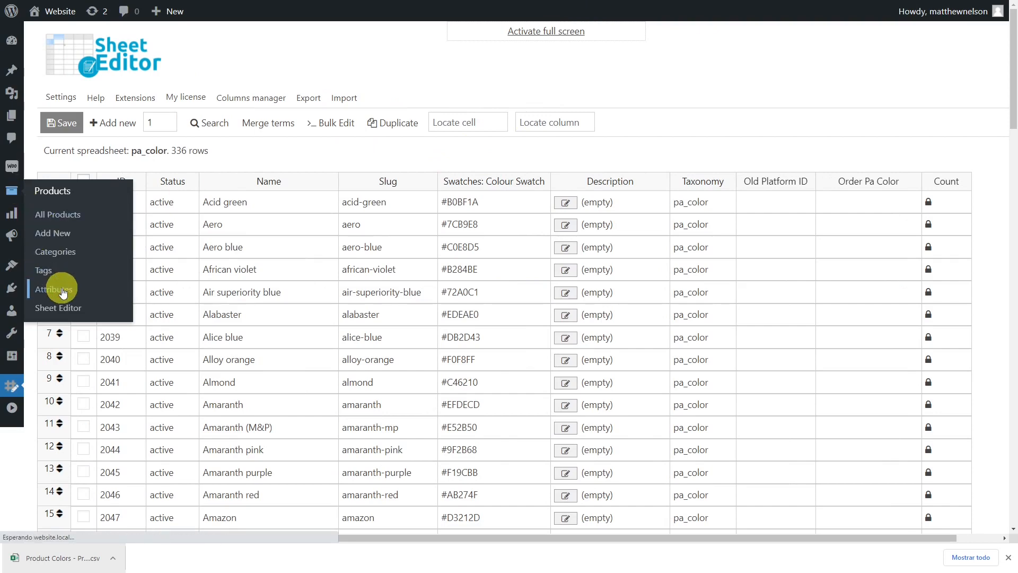
{"action": "scroll", "coordinate": [859, 281], "scroll_direction": "down", "scroll_amount": 10}
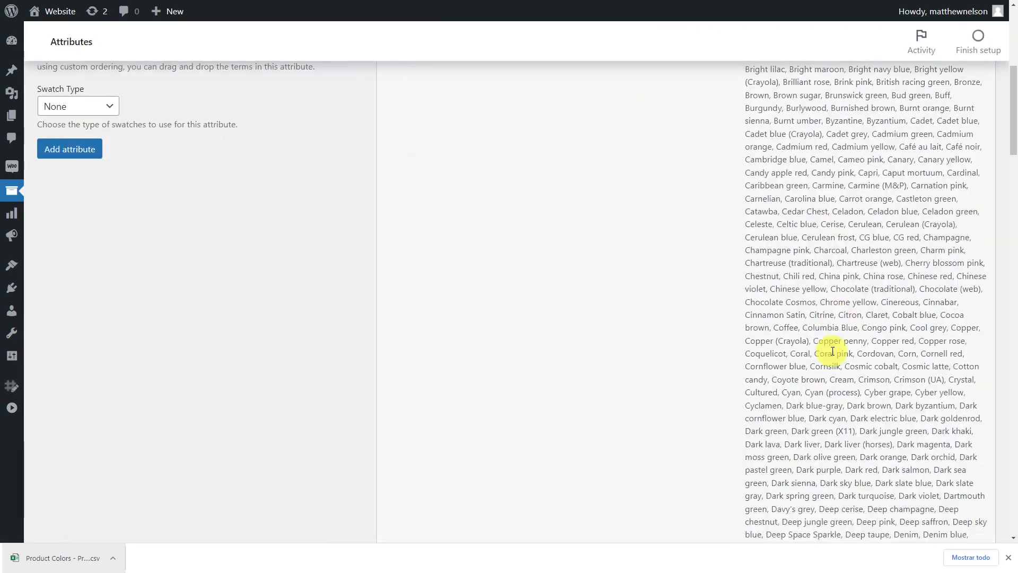
{"action": "left_click", "coordinate": [770, 454]}
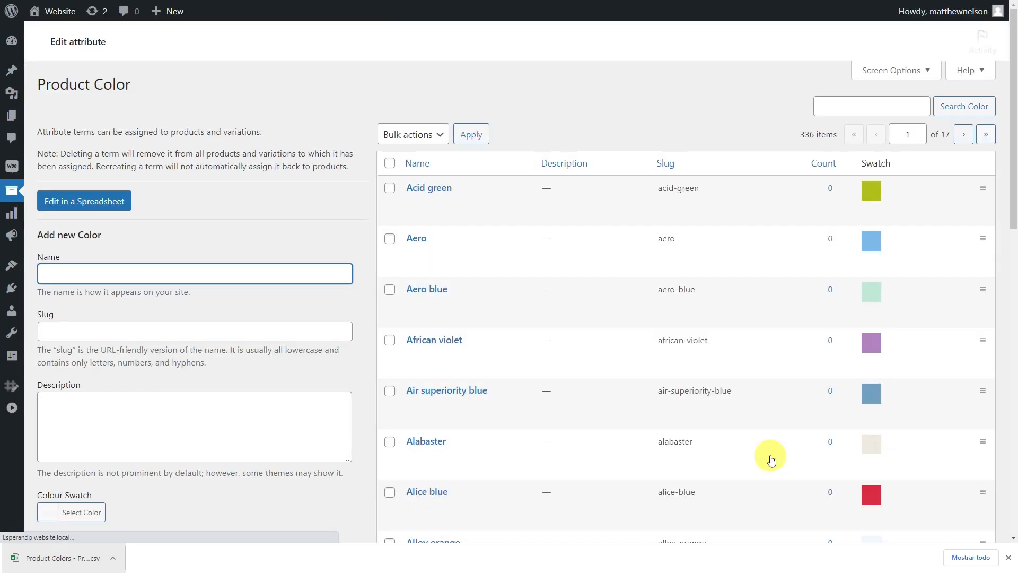